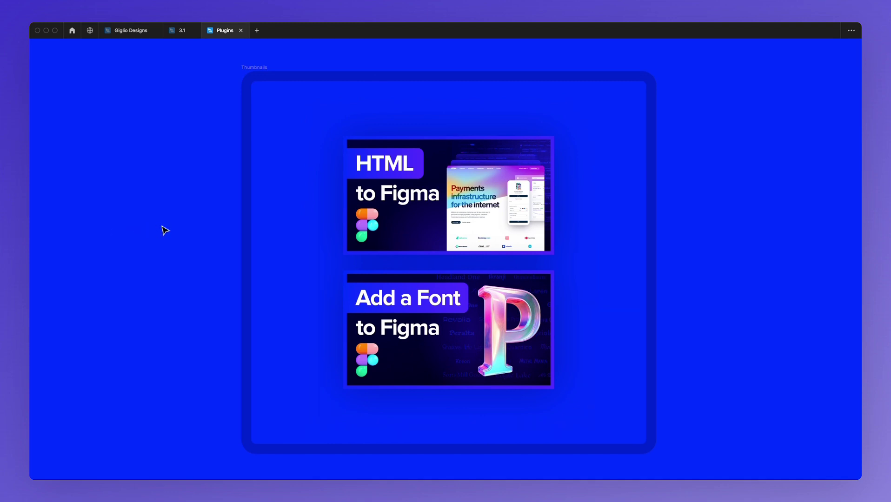
{"action": "key", "text": "super+period"}
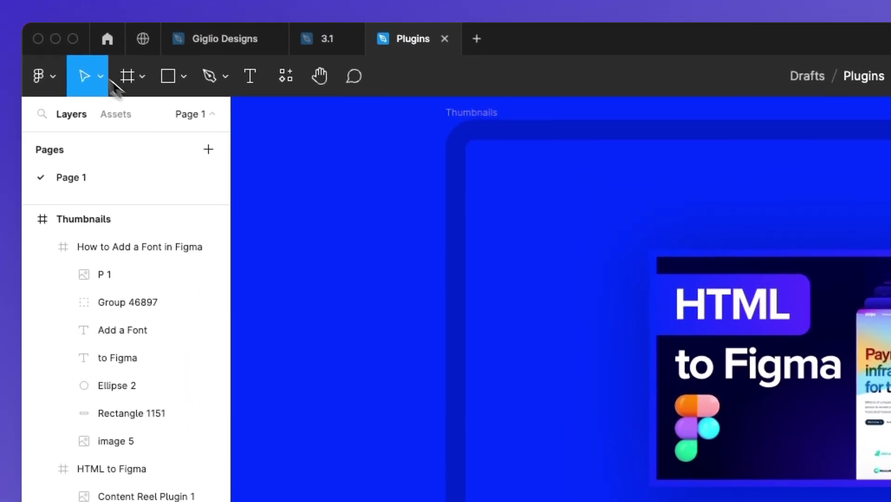
{"action": "left_click", "coordinate": [286, 76]}
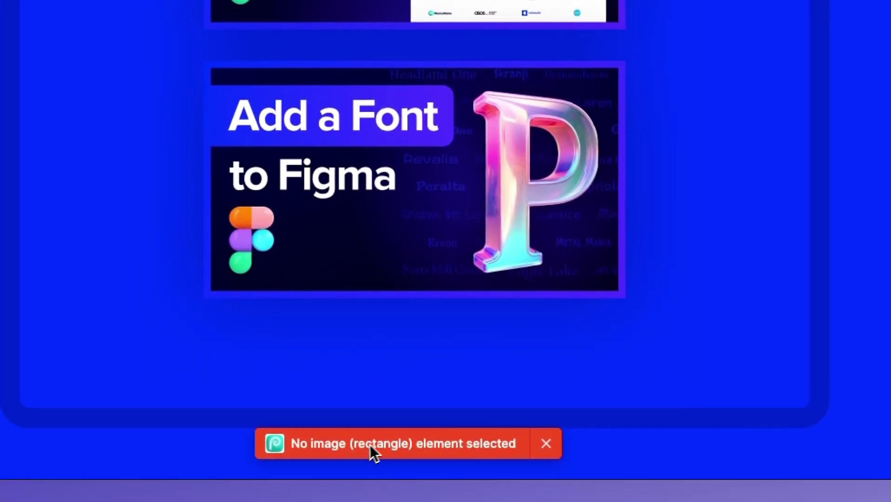
{"action": "key", "text": "super+alt+p"}
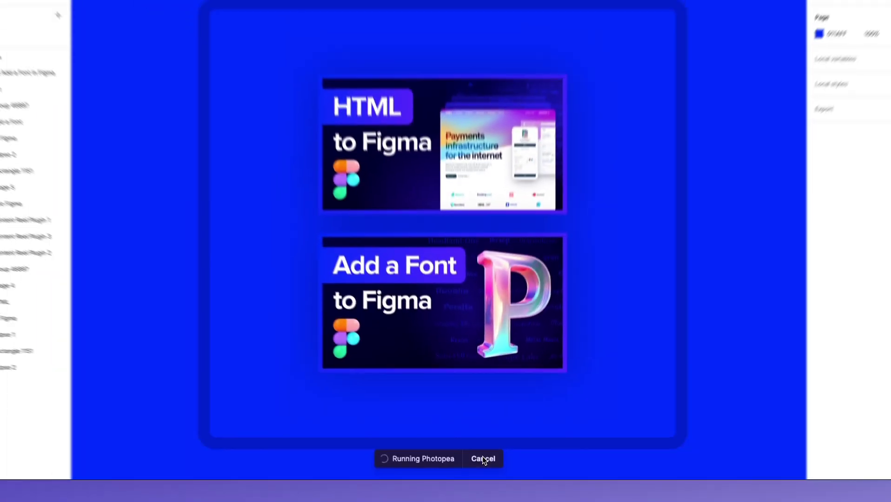
{"action": "left_click", "coordinate": [481, 443]}
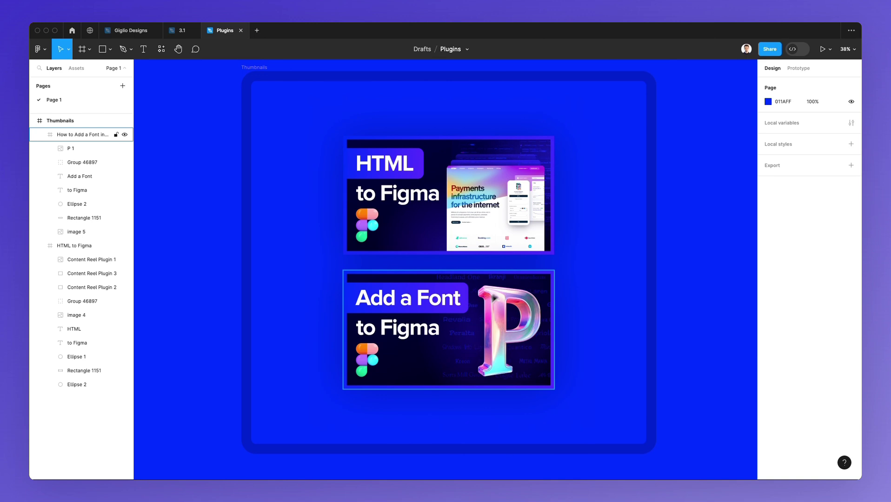
Select the glass P image in the Add a Font thumbnail and launch Photopea on it
{"action": "left_click", "coordinate": [503, 325]}
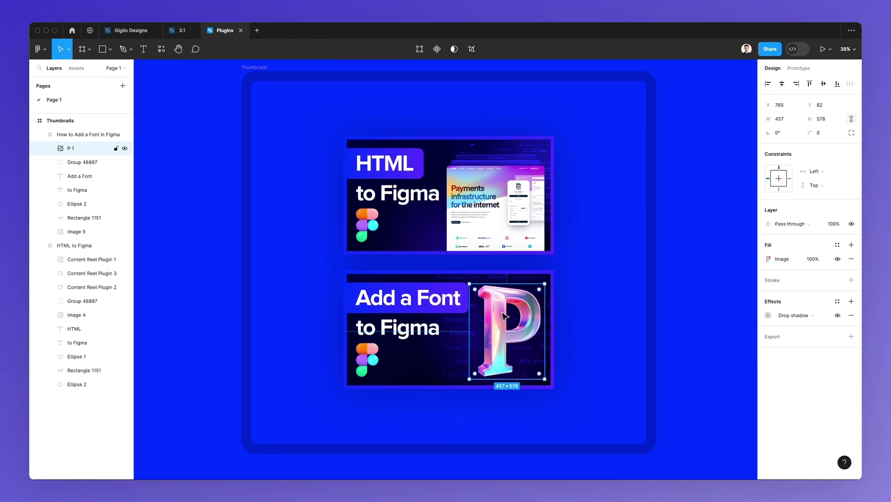
{"action": "left_click", "coordinate": [161, 49]}
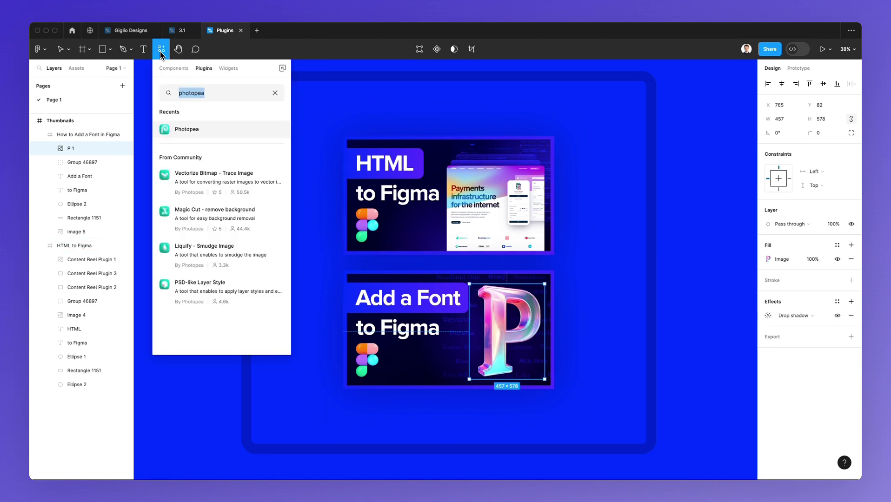
{"action": "left_click", "coordinate": [214, 127]}
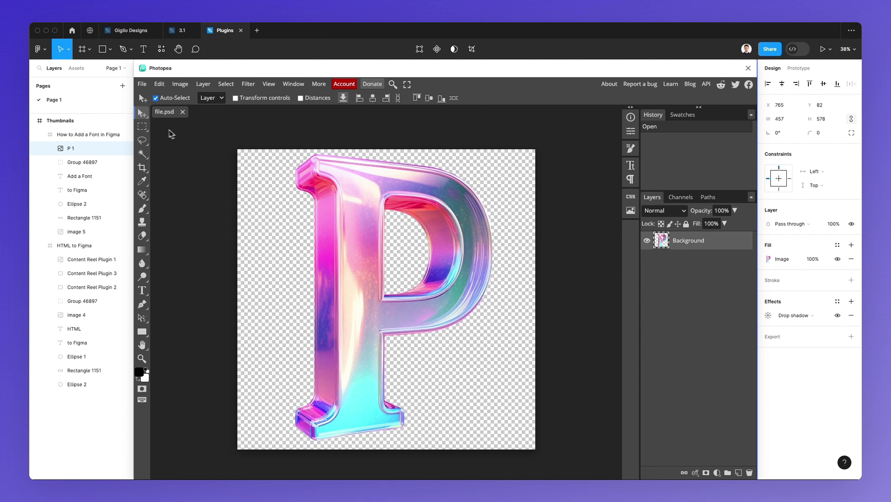
Open and dismiss the Background layer's options, deselect it, and try Cmd+U for Hue/Saturation
{"action": "left_click", "coordinate": [147, 129]}
{"action": "left_click", "coordinate": [142, 113]}
{"action": "right_click", "coordinate": [711, 242]}
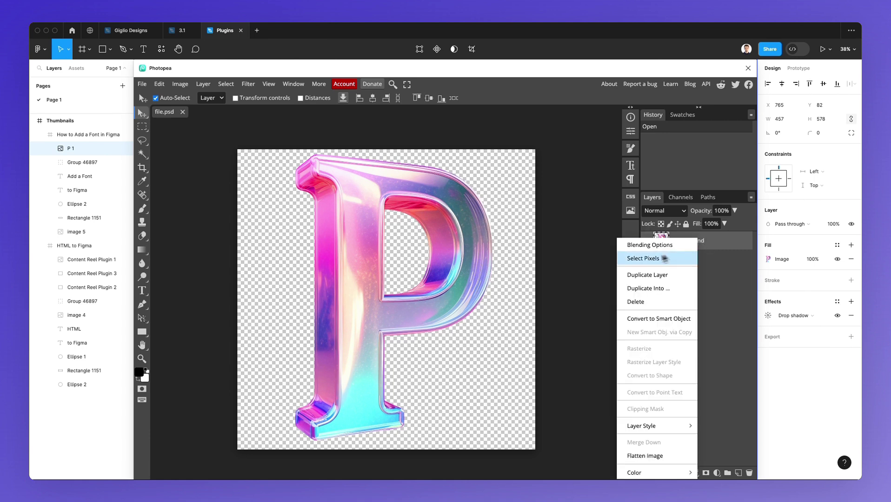
{"action": "left_click", "coordinate": [716, 303]}
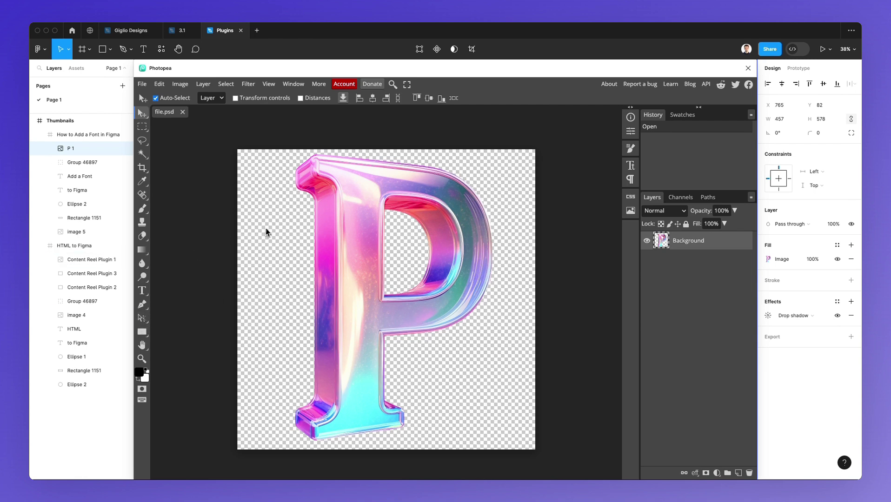
{"action": "left_click", "coordinate": [282, 219]}
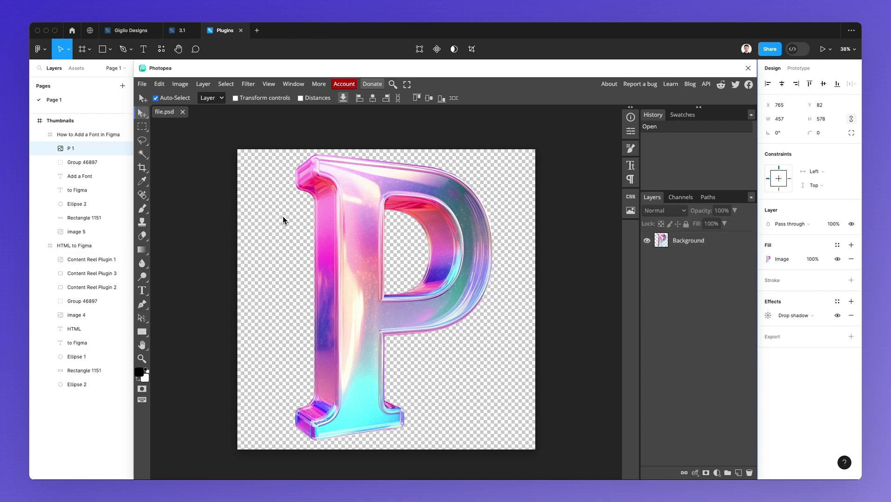
{"action": "key", "text": "super+u"}
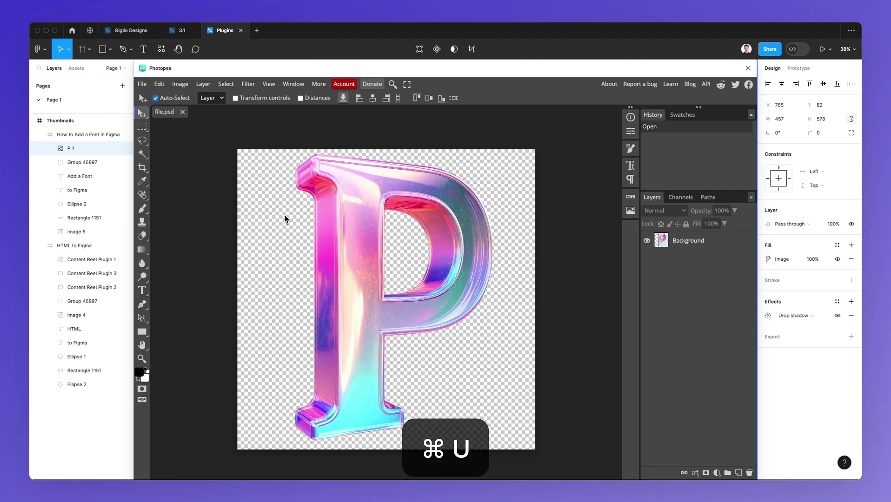
Apply Hue/Saturation from Image > Adjustments with hue 3 and saturation -2
{"action": "left_click", "coordinate": [189, 86]}
{"action": "mouse_move", "coordinate": [211, 114]}
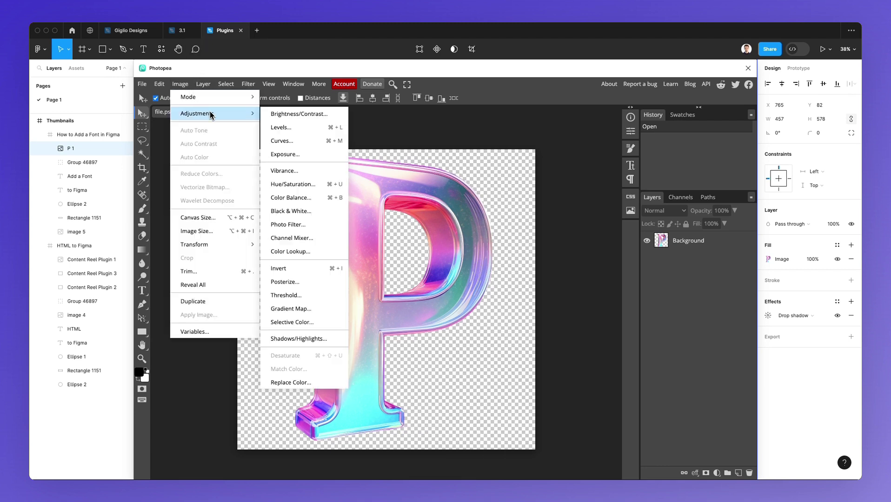
{"action": "left_click", "coordinate": [307, 184]}
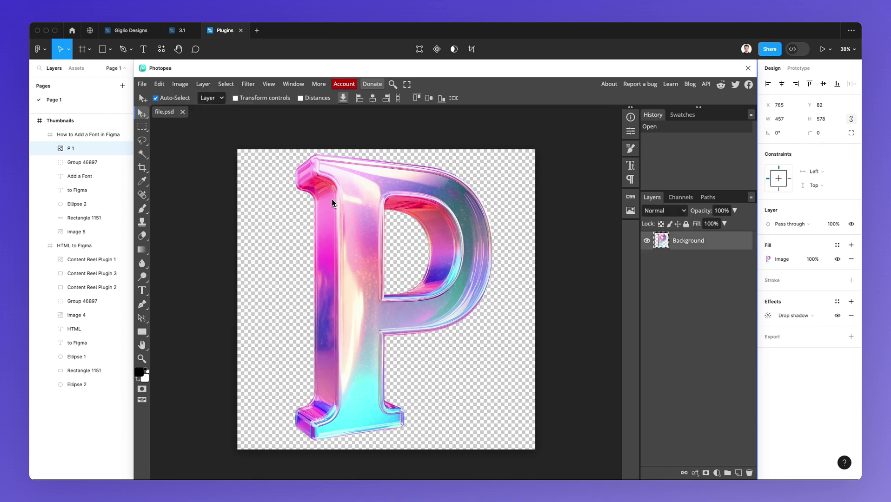
{"action": "left_click", "coordinate": [193, 85]}
{"action": "mouse_move", "coordinate": [184, 86]}
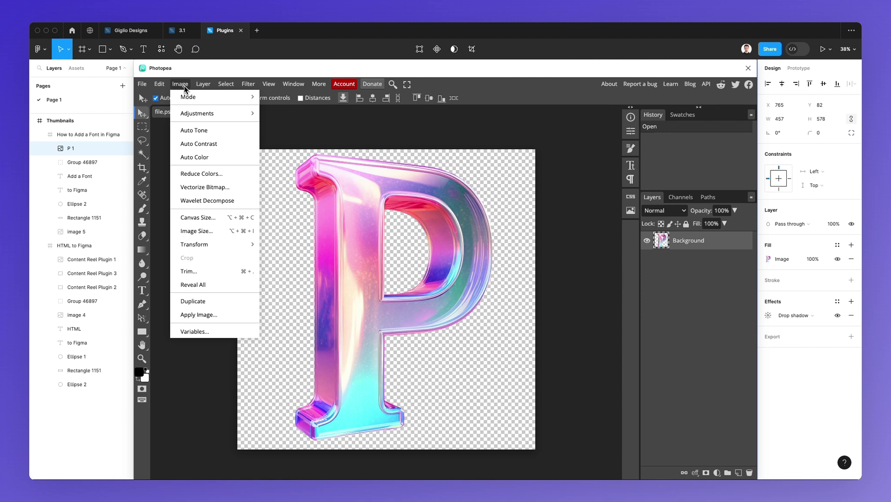
{"action": "mouse_move", "coordinate": [197, 113]}
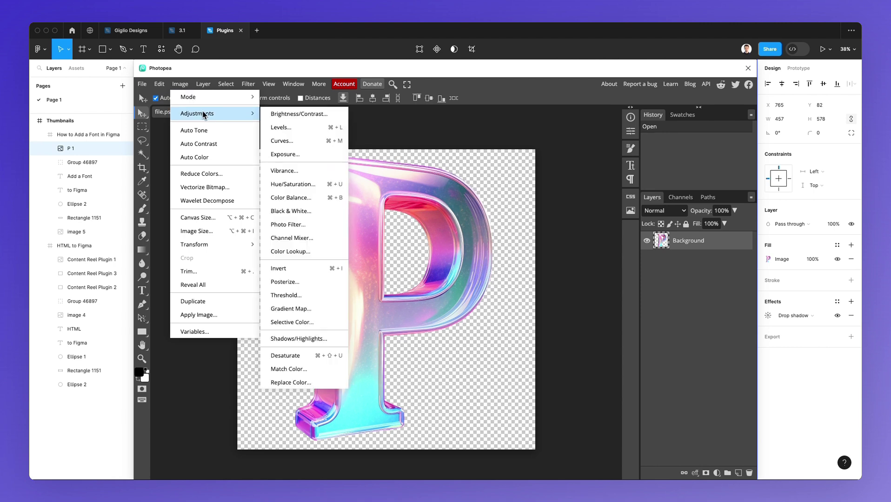
{"action": "left_click", "coordinate": [300, 186]}
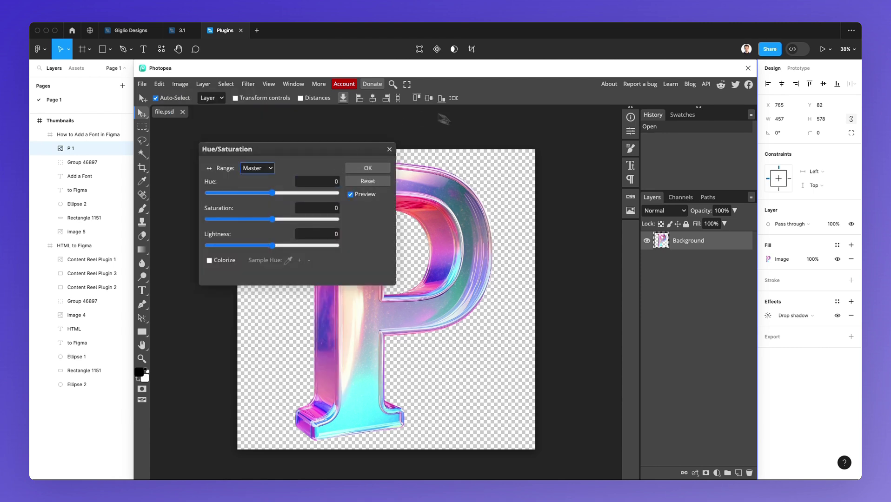
{"action": "left_click_drag", "start_coordinate": [290, 150], "coordinate": [583, 147]}
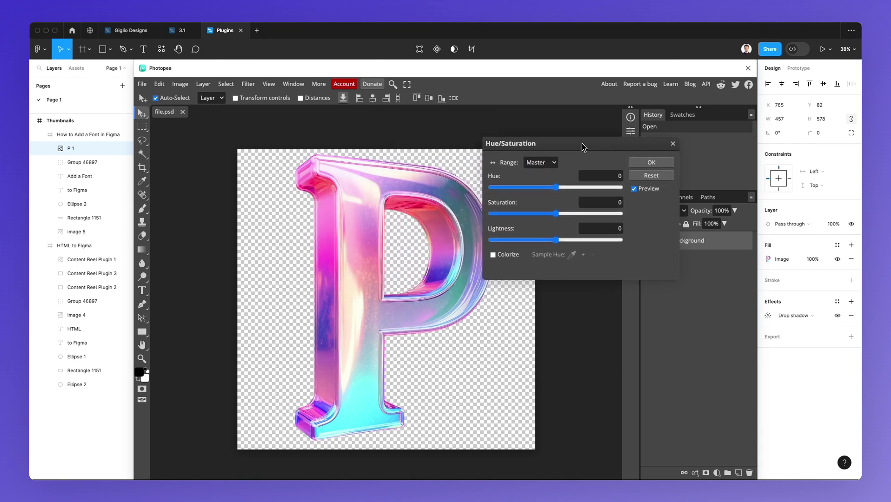
{"action": "left_click_drag", "start_coordinate": [556, 187], "coordinate": [551, 218]}
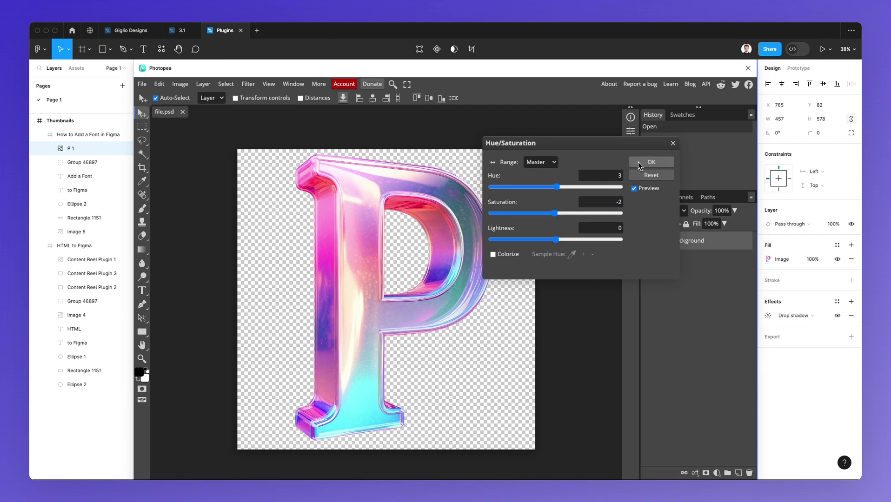
{"action": "left_click", "coordinate": [639, 161]}
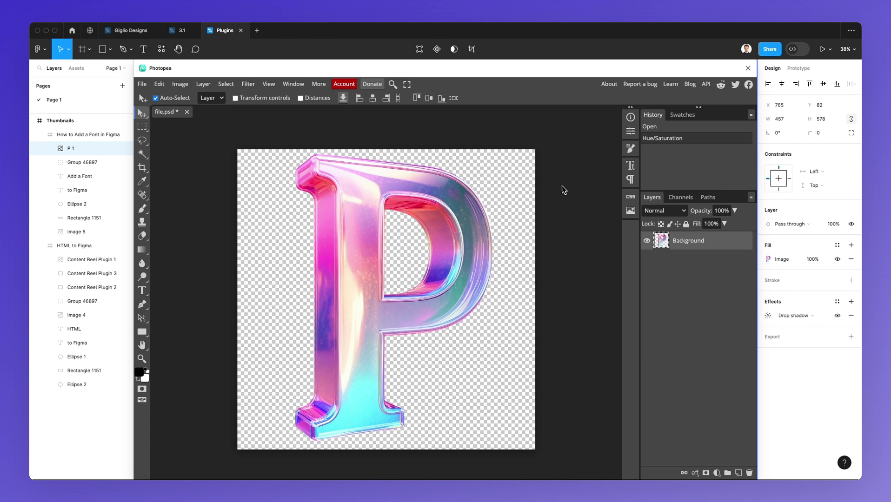
Apply a Brightness/Contrast adjustment after resetting brightness and contrast back to 0
{"action": "left_click", "coordinate": [189, 85]}
{"action": "mouse_move", "coordinate": [186, 86]}
{"action": "mouse_move", "coordinate": [195, 116]}
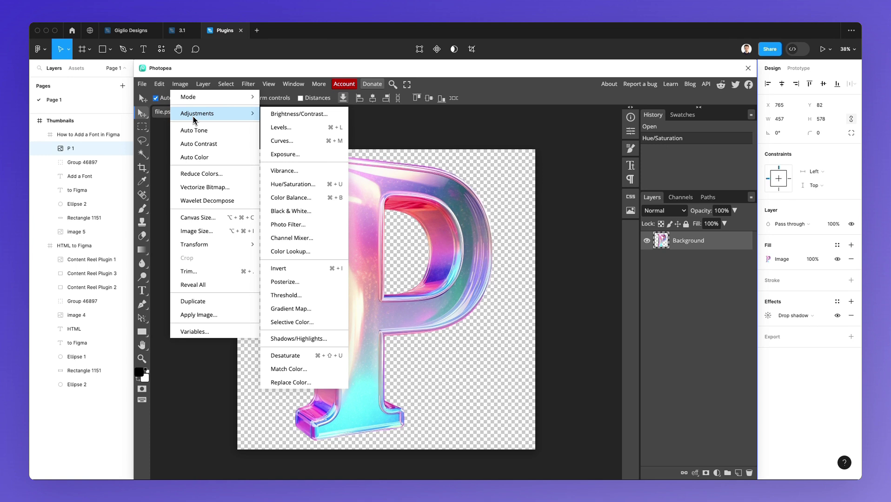
{"action": "left_click", "coordinate": [297, 113]}
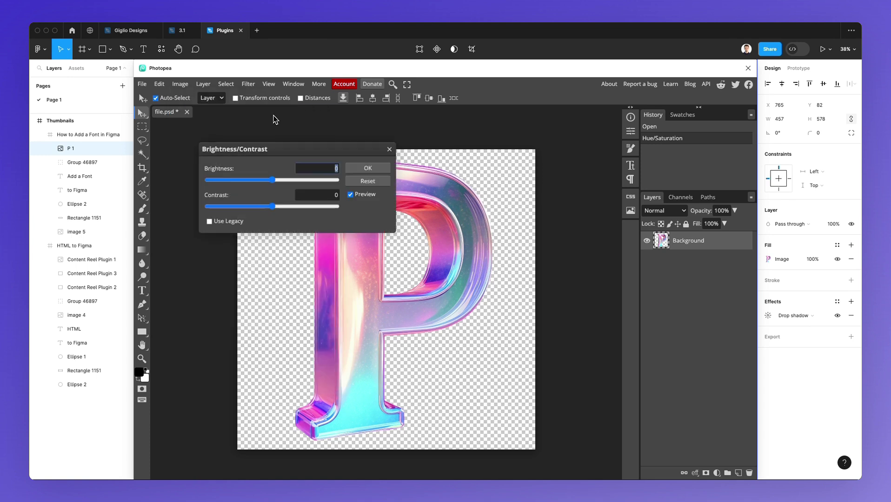
{"action": "left_click_drag", "start_coordinate": [326, 149], "coordinate": [526, 129]}
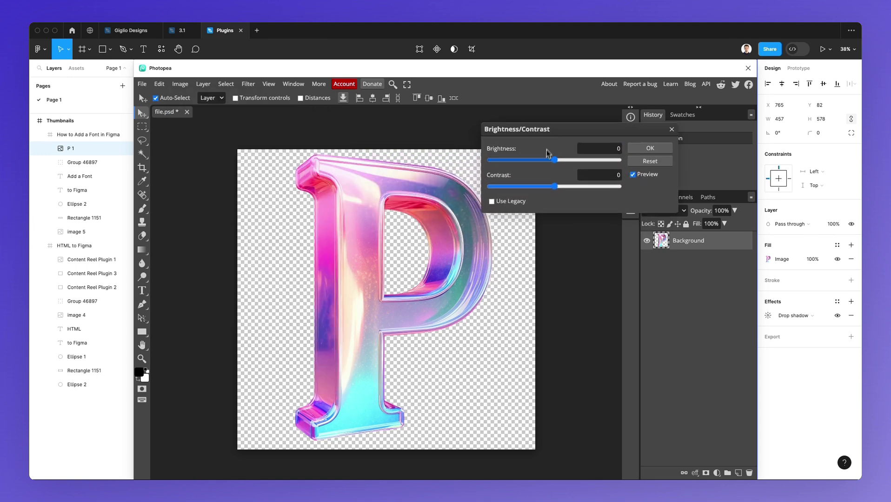
{"action": "left_click_drag", "start_coordinate": [555, 160], "coordinate": [550, 197]}
{"action": "left_click", "coordinate": [663, 161]}
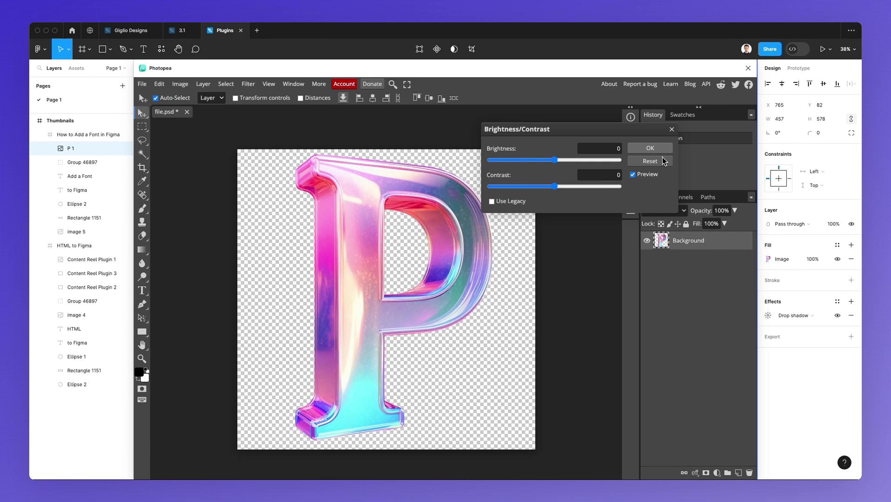
{"action": "left_click", "coordinate": [661, 149]}
Apply Hue/Saturation with hue 110 to turn the P green, then save with Cmd+S
{"action": "key", "text": "super+u"}
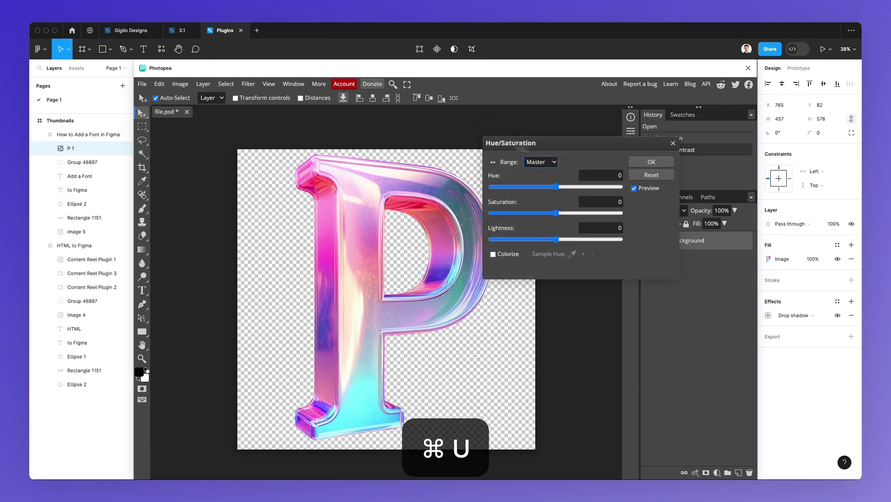
{"action": "left_click_drag", "start_coordinate": [556, 187], "coordinate": [597, 193]}
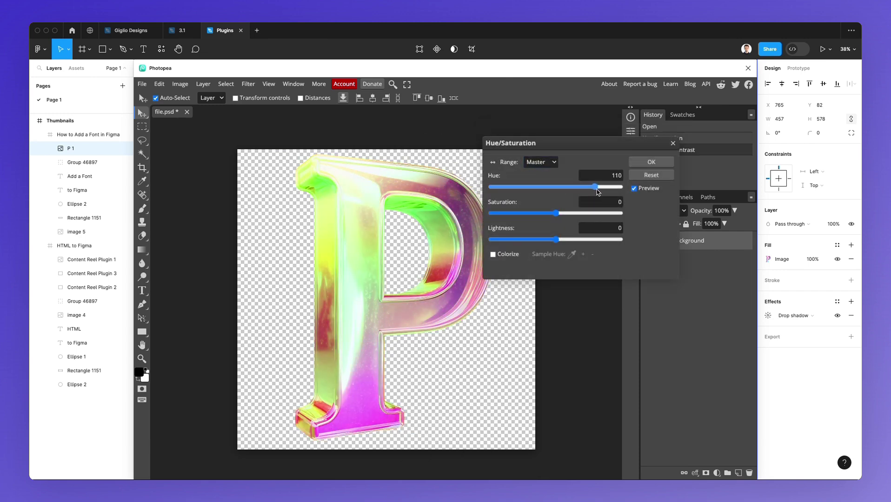
{"action": "left_click", "coordinate": [651, 162]}
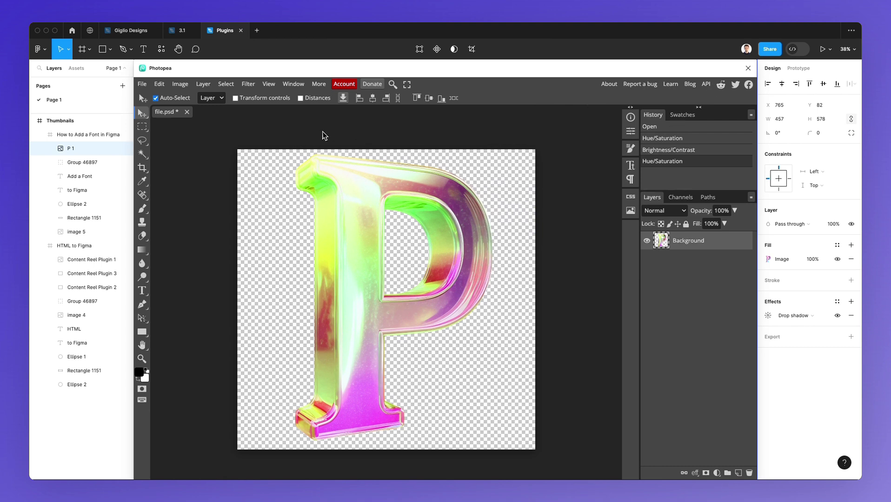
{"action": "key", "text": "super+s"}
Close the Photopea window and zoom the canvas onto the Add a Font thumbnail
{"action": "left_click", "coordinate": [748, 69]}
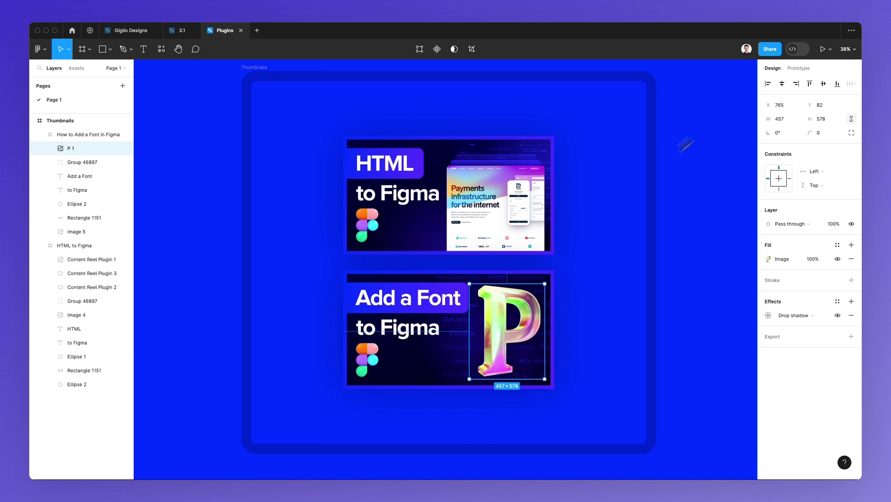
{"action": "left_click", "coordinate": [596, 193]}
{"action": "scroll", "coordinate": [597, 193], "scroll_direction": "down", "scroll_amount": 2}
{"action": "scroll", "coordinate": [467, 275], "scroll_direction": "up", "scroll_amount": 5}
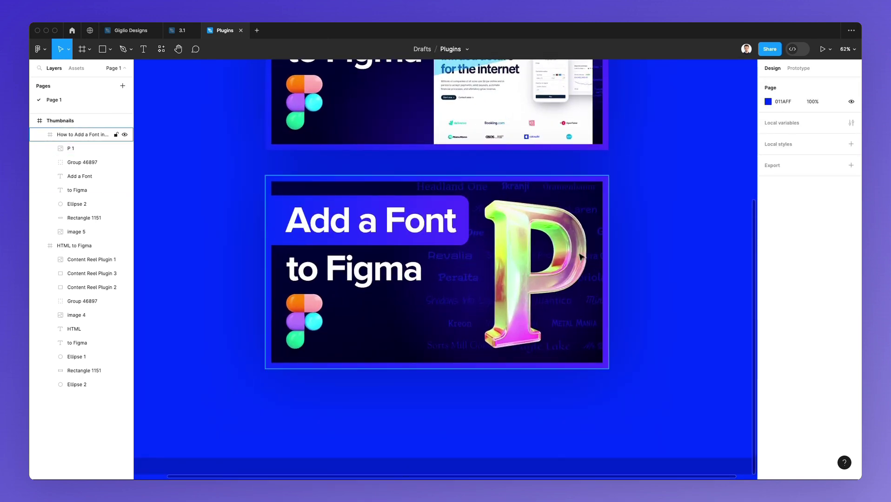
{"action": "scroll", "coordinate": [649, 256], "scroll_direction": "left", "scroll_amount": 1}
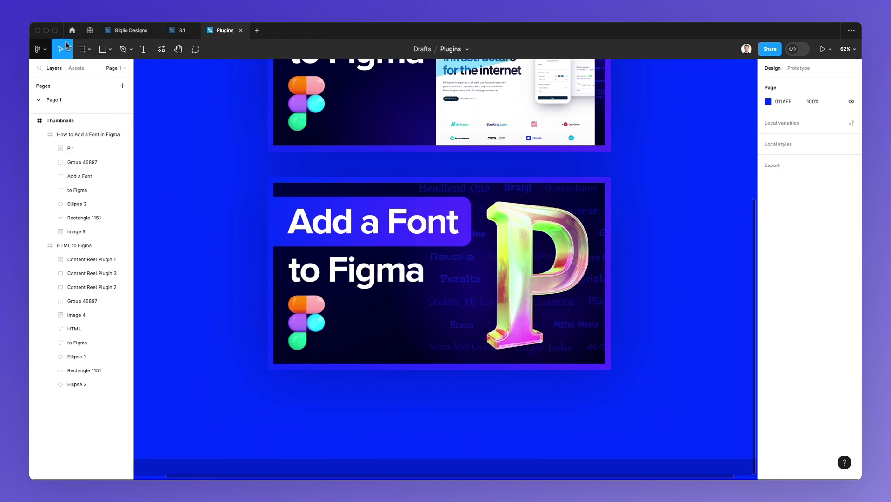
Select the recoloured P 1 image and run the Photopea plugin on it
{"action": "left_click", "coordinate": [41, 49]}
{"action": "mouse_move", "coordinate": [73, 170]}
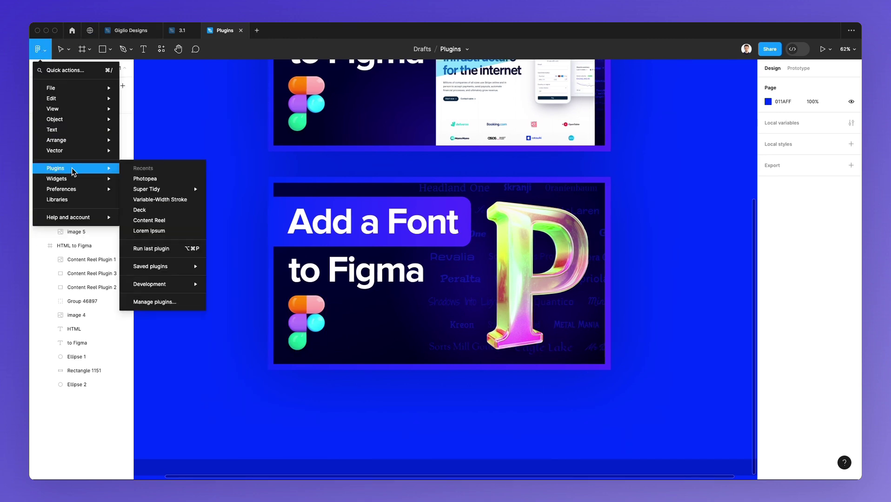
{"action": "left_click", "coordinate": [142, 181]}
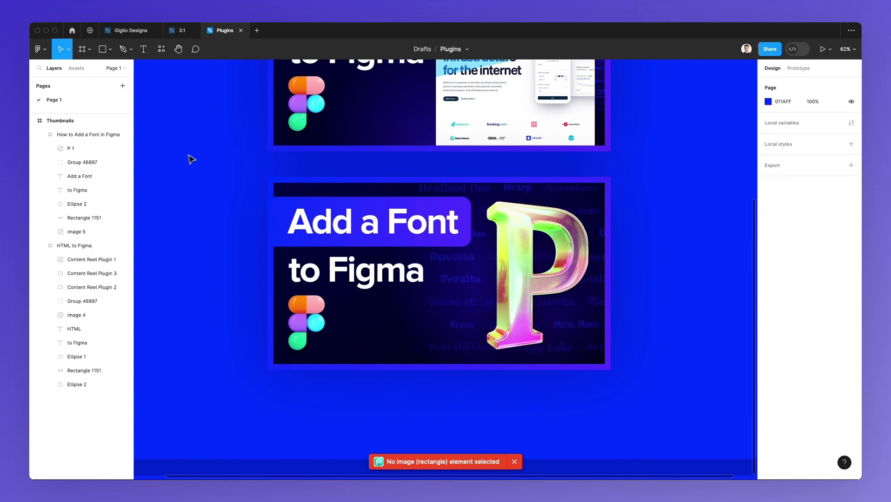
{"action": "left_click", "coordinate": [501, 248]}
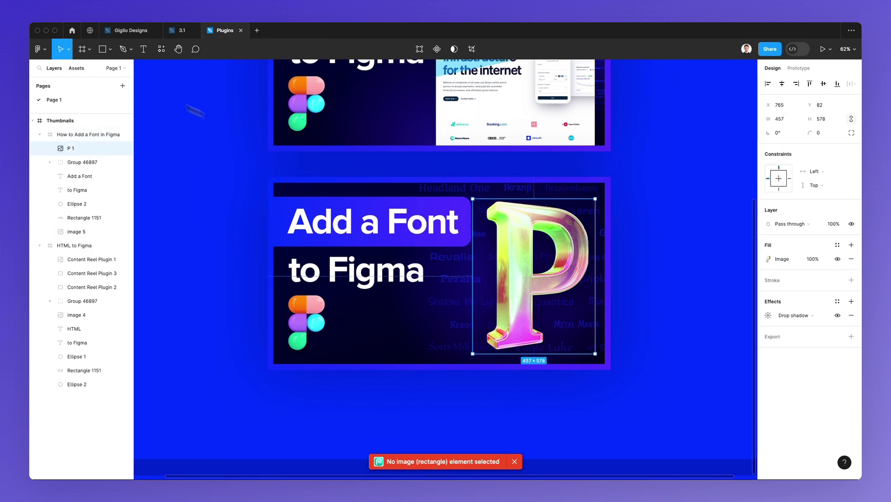
{"action": "left_click", "coordinate": [41, 49]}
Let Photopea load file.psd and move its window into place
{"action": "mouse_move", "coordinate": [73, 168]}
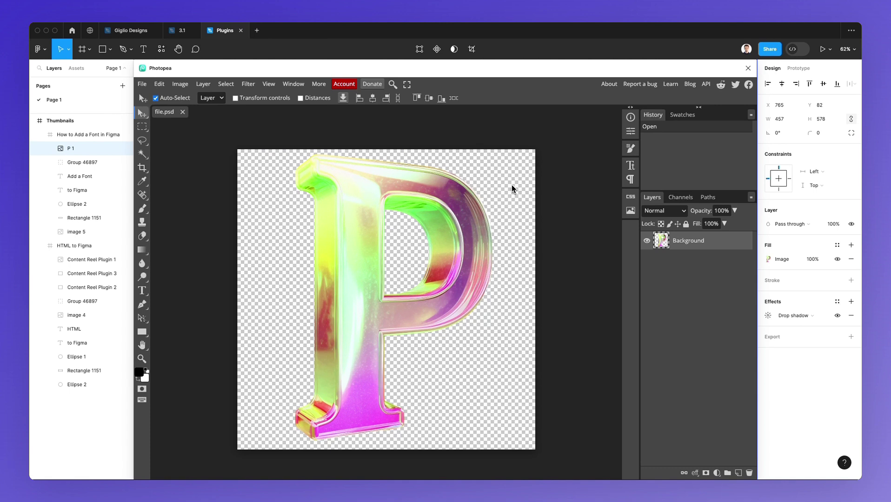
{"action": "left_click_drag", "start_coordinate": [533, 71], "coordinate": [533, 52]}
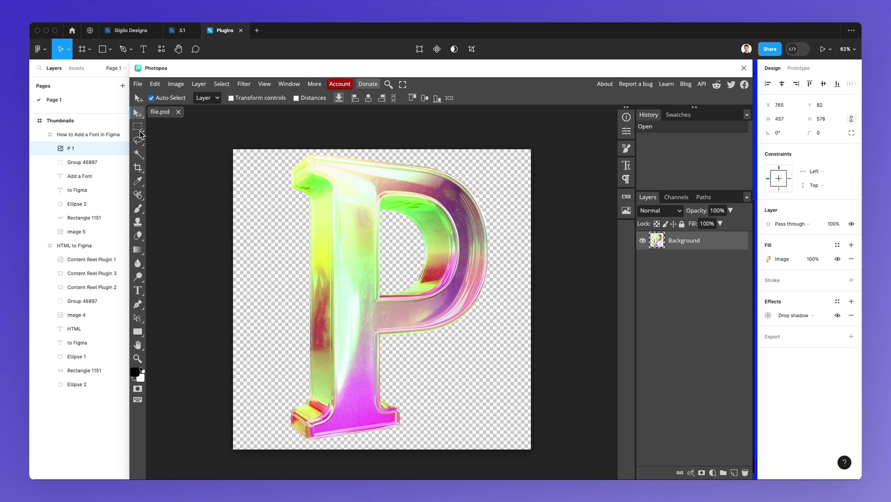
{"action": "left_click", "coordinate": [138, 168]}
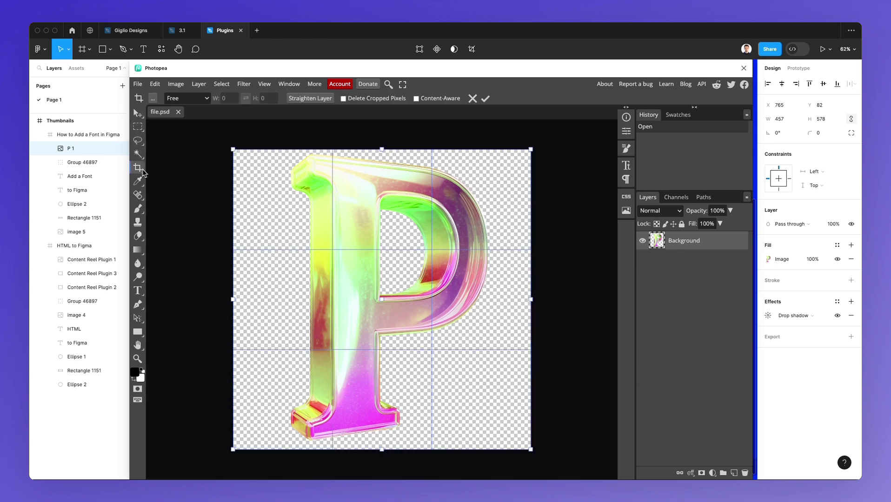
{"action": "left_click_drag", "start_coordinate": [240, 153], "coordinate": [282, 150]}
{"action": "key", "text": "Return"}
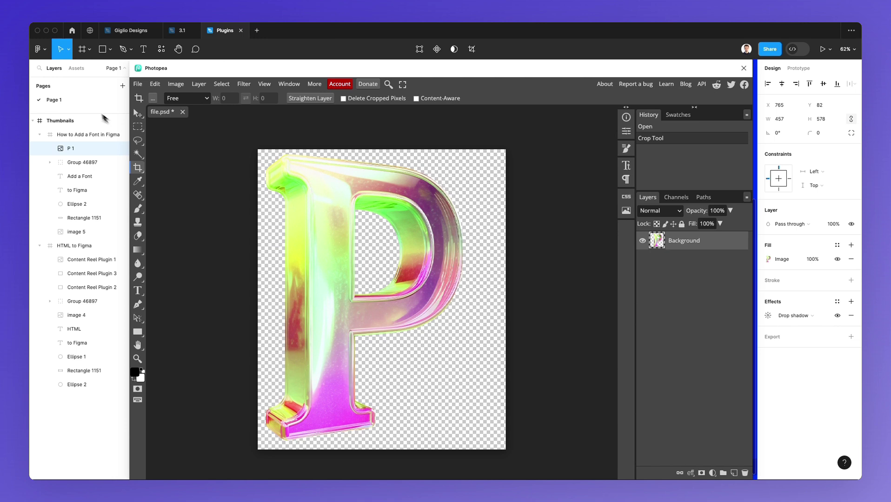
{"action": "left_click", "coordinate": [138, 115]}
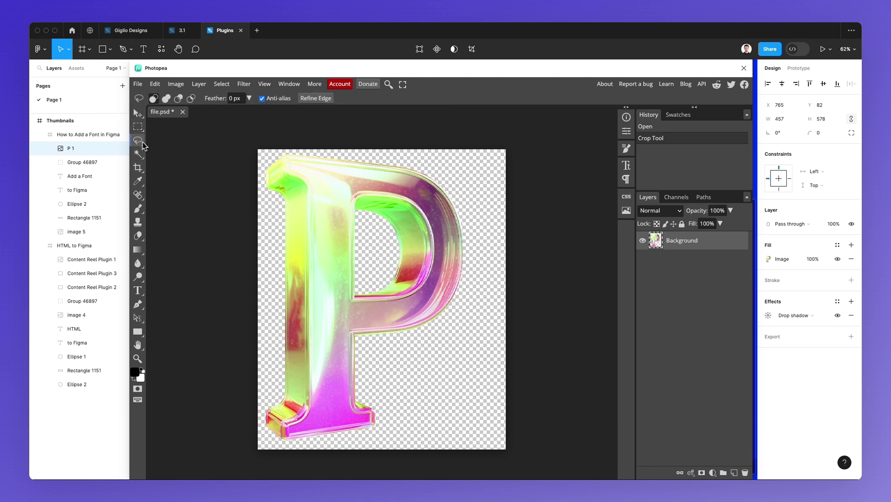
{"action": "mouse_move", "coordinate": [336, 190]}
{"action": "left_mouse_down"}
{"action": "mouse_move", "coordinate": [341, 252]}
{"action": "mouse_move", "coordinate": [348, 200]}
{"action": "mouse_move", "coordinate": [306, 240]}
{"action": "mouse_move", "coordinate": [357, 257]}
{"action": "mouse_move", "coordinate": [324, 183]}
{"action": "left_mouse_up"}
{"action": "key", "text": "super+z"}
{"action": "key", "text": "super+c"}
{"action": "key", "text": "super+v"}
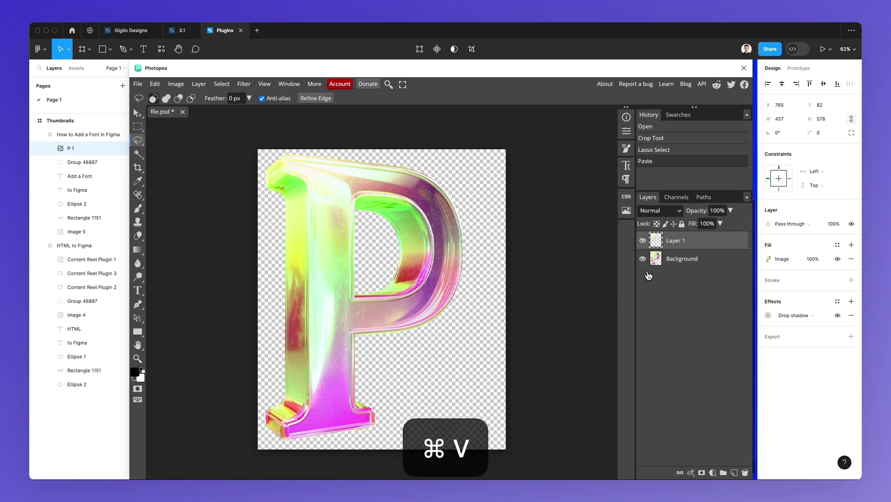
{"action": "left_click_drag", "start_coordinate": [685, 244], "coordinate": [443, 283]}
{"action": "key", "text": "super+z"}
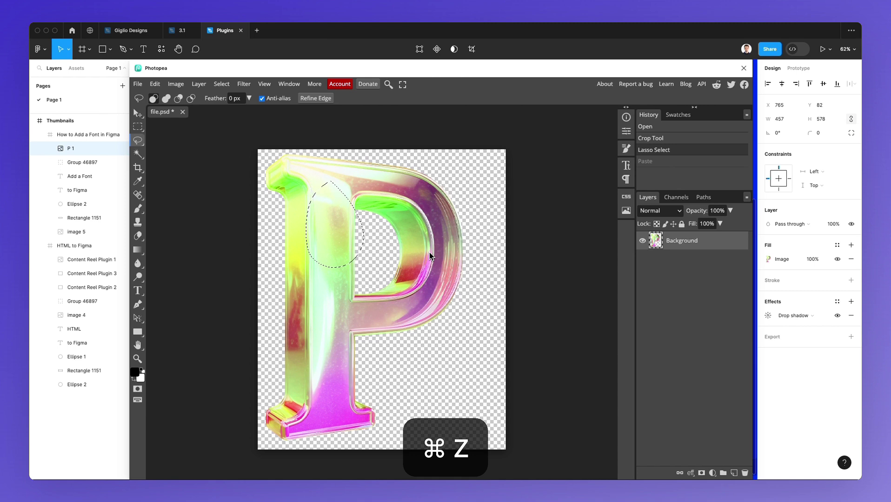
{"action": "key", "text": "super+z"}
{"action": "key", "text": "super+z"}
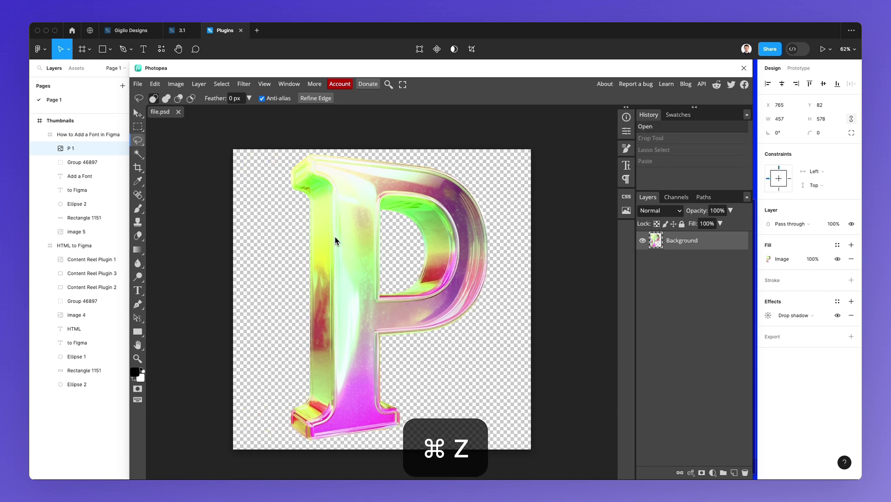